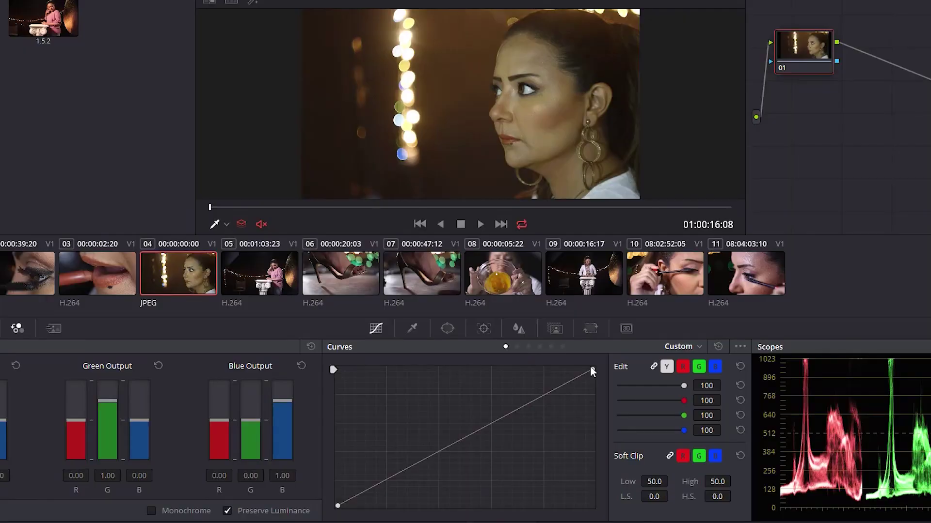
Step: Pull the luma curve's white and black points in and back, then lift a new midtone point
left_click_drag(661, 250, 590, 251)
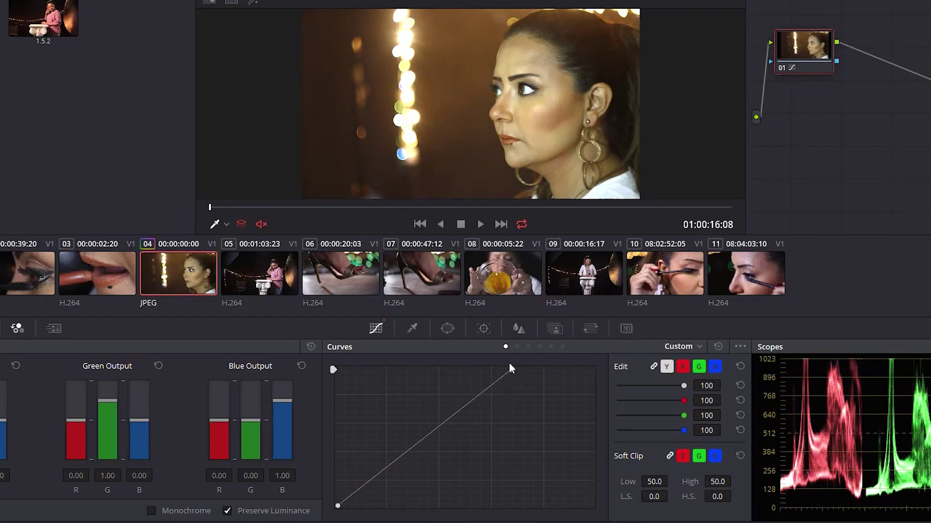
mouse_move(546, 371)
left_mouse_down()
mouse_move(482, 370)
mouse_move(601, 411)
mouse_move(609, 369)
left_mouse_up()
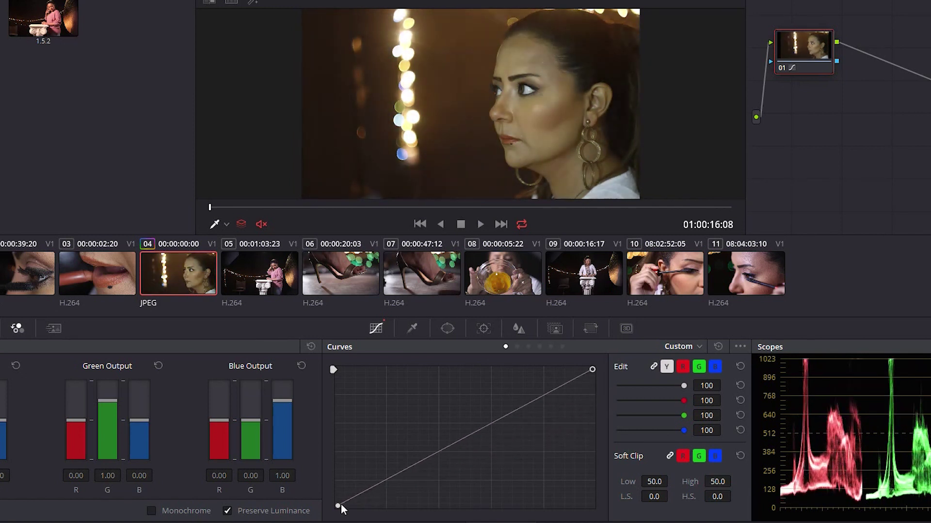
mouse_move(341, 505)
left_mouse_down()
mouse_move(380, 513)
mouse_move(451, 506)
left_mouse_up()
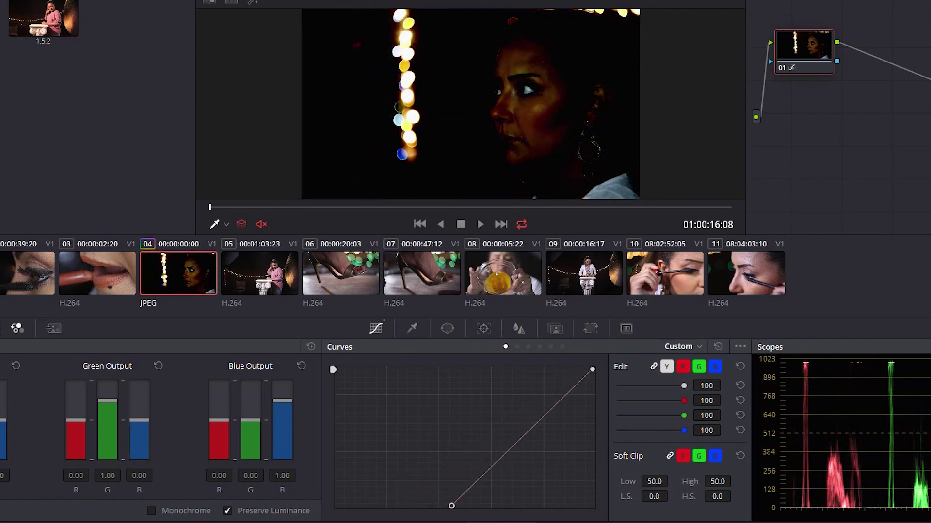
mouse_move(452, 506)
left_mouse_down()
mouse_move(318, 518)
mouse_move(310, 454)
mouse_move(315, 513)
left_mouse_up()
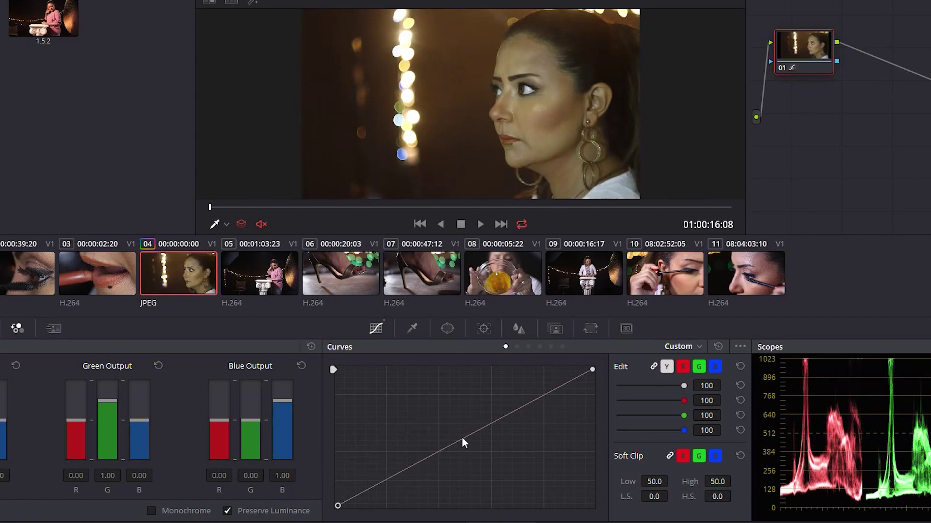
mouse_move(465, 437)
left_mouse_down()
mouse_move(455, 415)
mouse_move(468, 438)
mouse_move(463, 427)
left_mouse_up()
left_click_drag(461, 396, 457, 386)
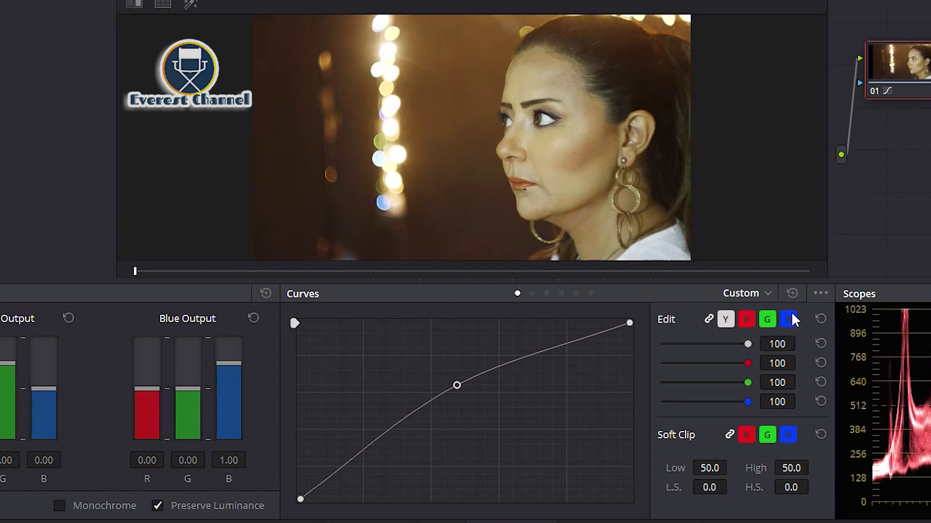
Step: Delete the midpoint, unlink RGB from luma, and bow the Y curve upward with a new point
left_click(792, 294)
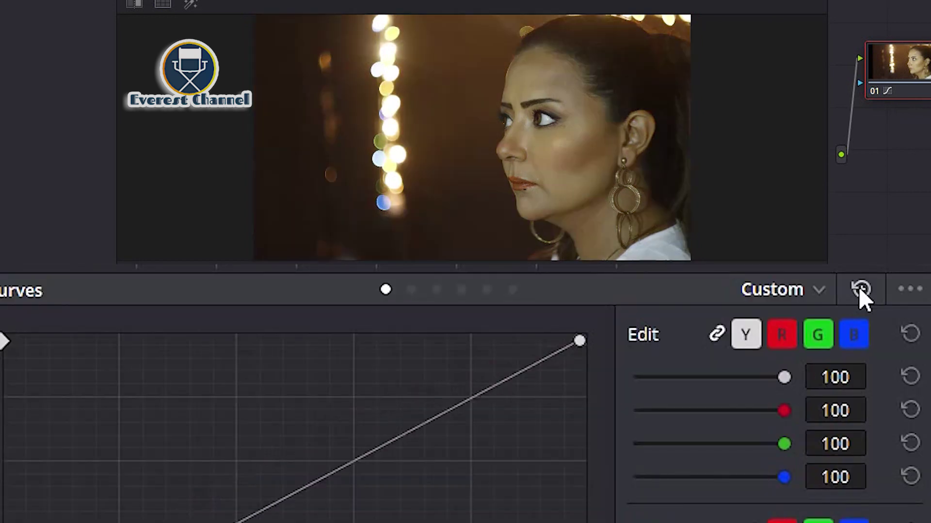
left_click(717, 335)
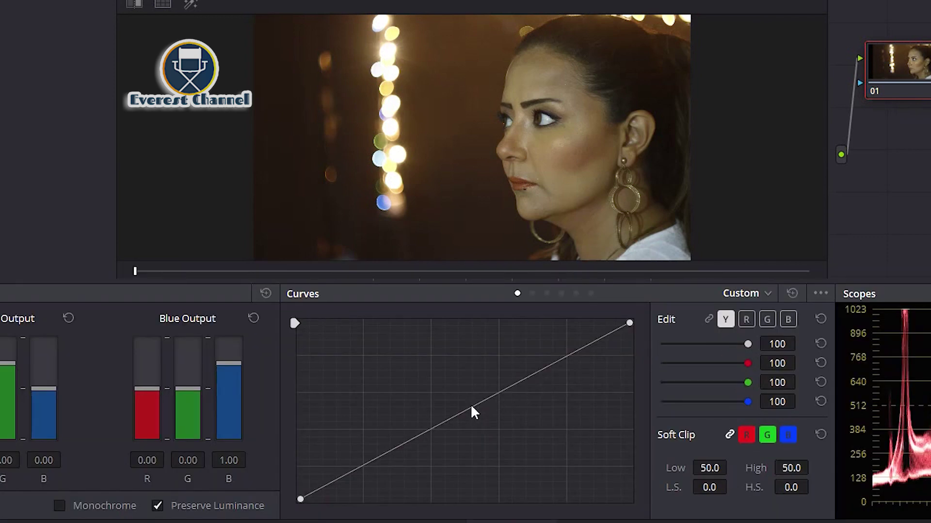
left_click_drag(471, 409, 460, 386)
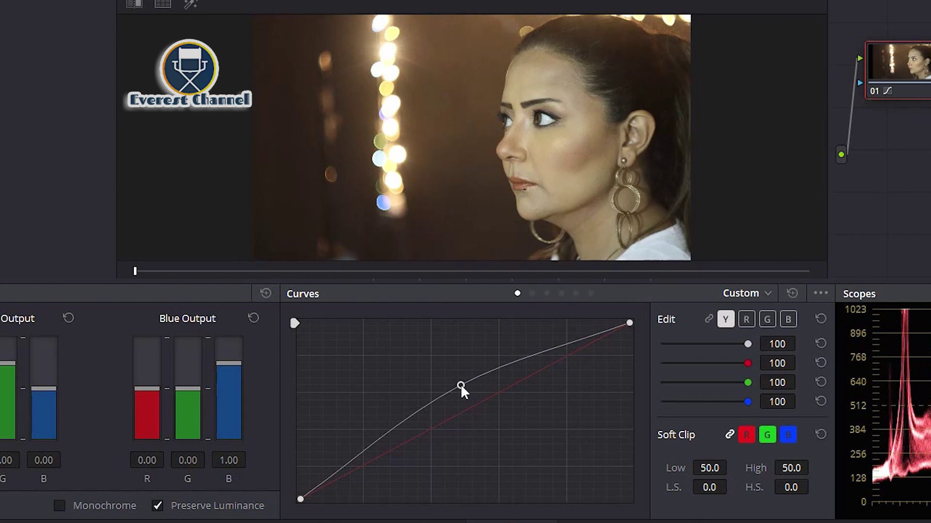
Step: Add a midtone point on the red curve and raise it slightly to warm the image
left_click(747, 320)
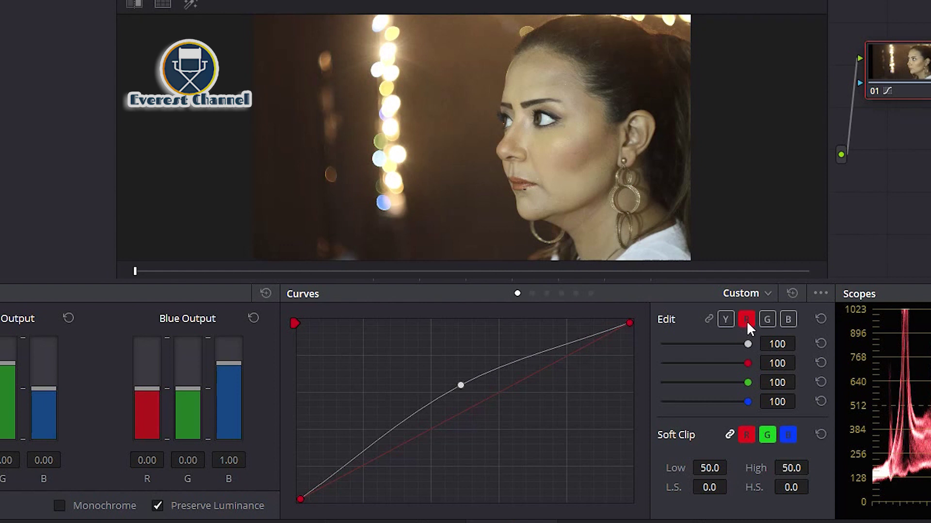
left_click_drag(472, 407, 477, 427)
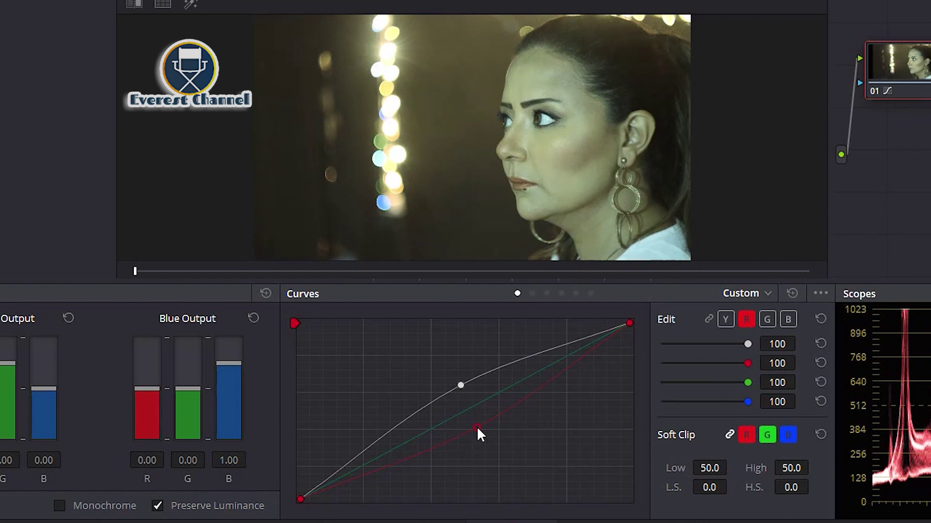
left_click_drag(477, 423, 471, 398)
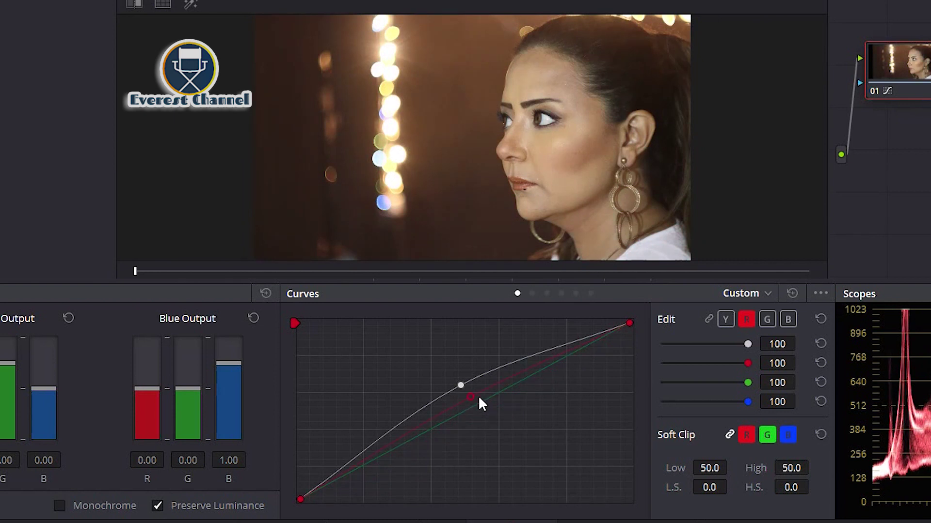
Step: Add a green curve midpoint and pull it below the others for a magenta tint
left_click(766, 320)
left_click_drag(473, 407, 479, 422)
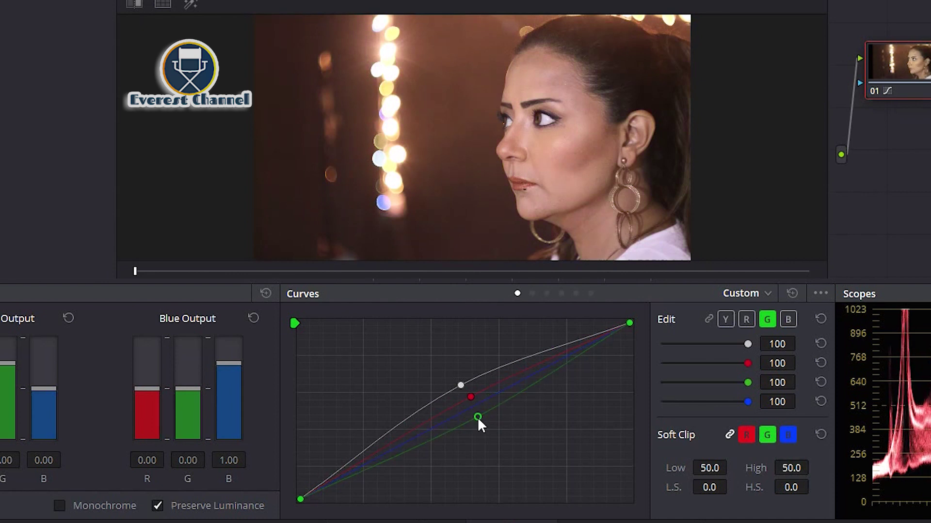
left_click_drag(479, 421, 479, 417)
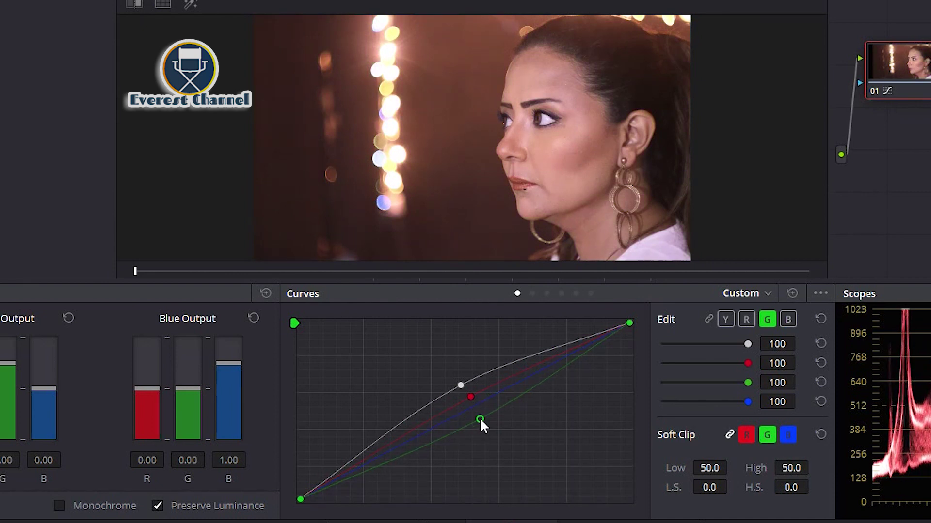
left_click_drag(479, 418, 466, 388)
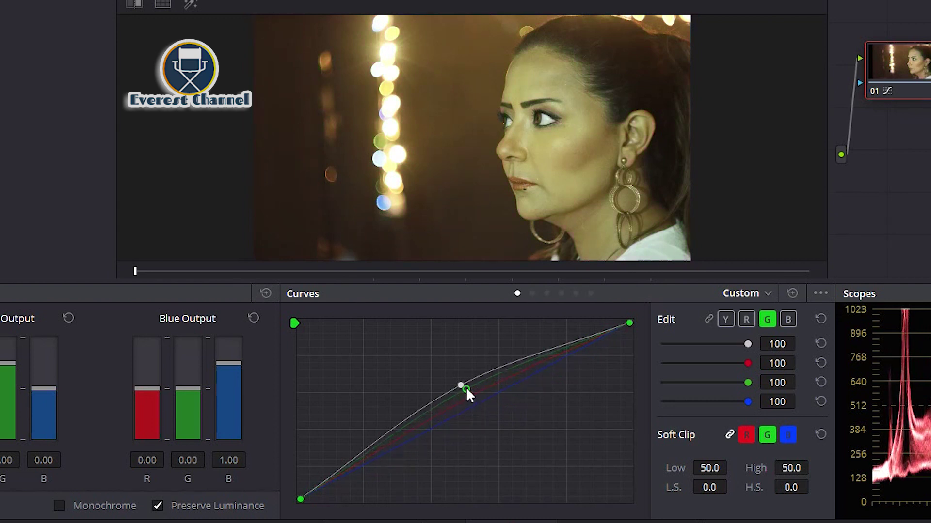
left_click_drag(467, 388, 481, 414)
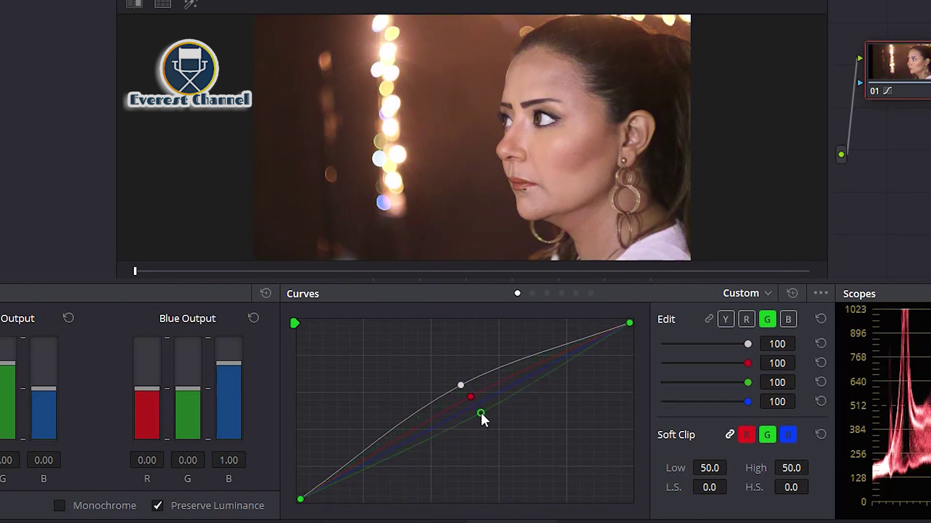
left_click(788, 319)
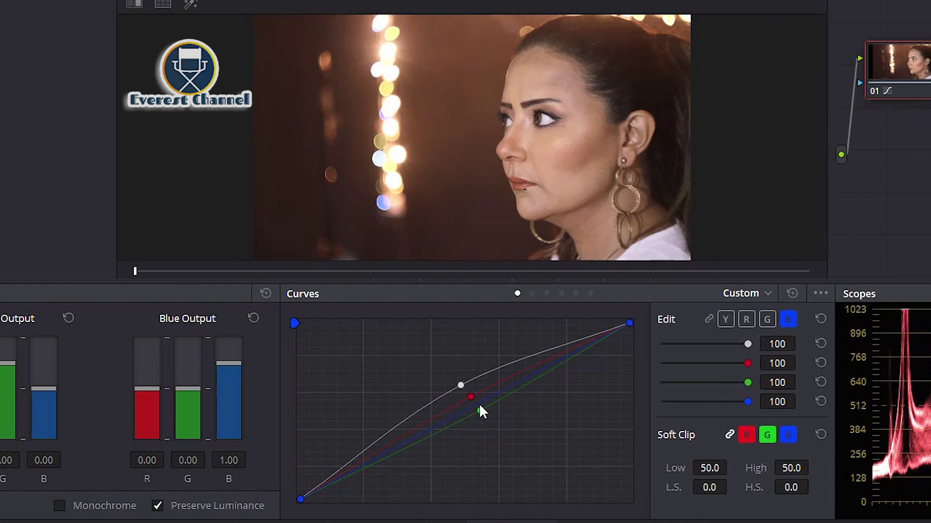
Step: Nudge a blue curve point, then reset all curves to straight and return to the Y curve
left_click_drag(479, 405, 479, 411)
mouse_move(483, 420)
left_mouse_down()
mouse_move(467, 383)
mouse_move(484, 418)
left_mouse_up()
left_click(793, 294)
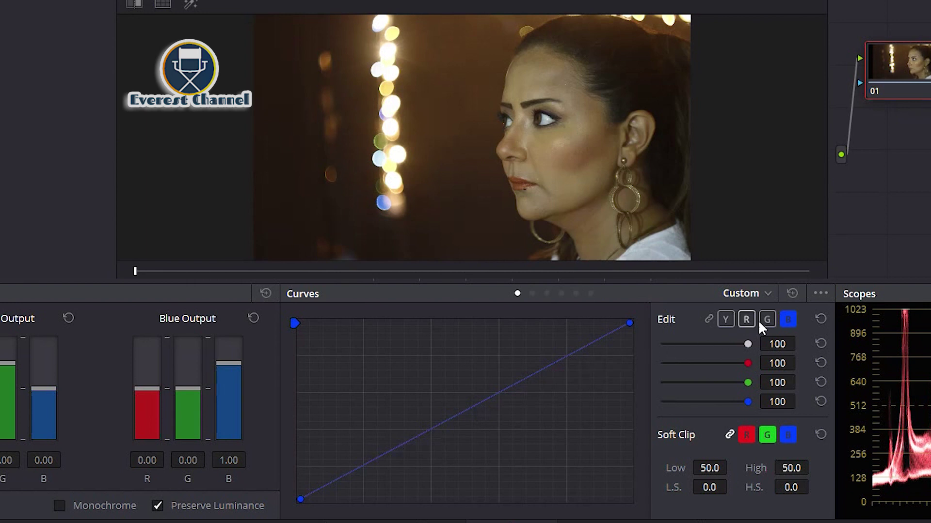
left_click(725, 318)
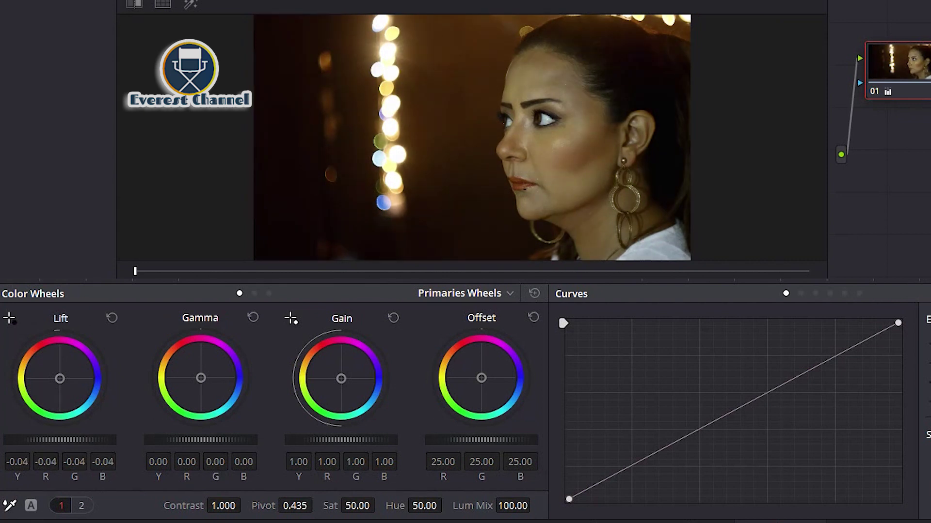
Step: Reset Lift to 0.00 and briefly boost the Gain master wheel
left_click(535, 292)
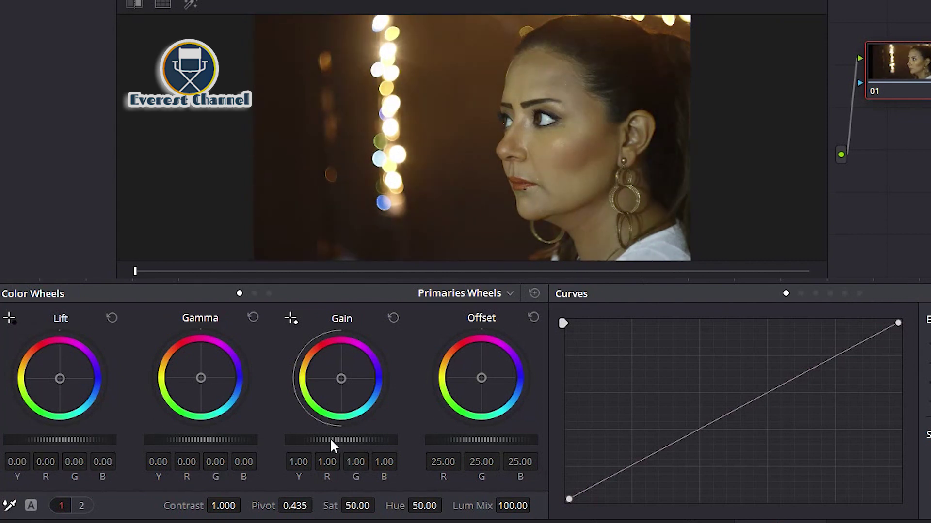
left_click_drag(319, 438, 369, 440)
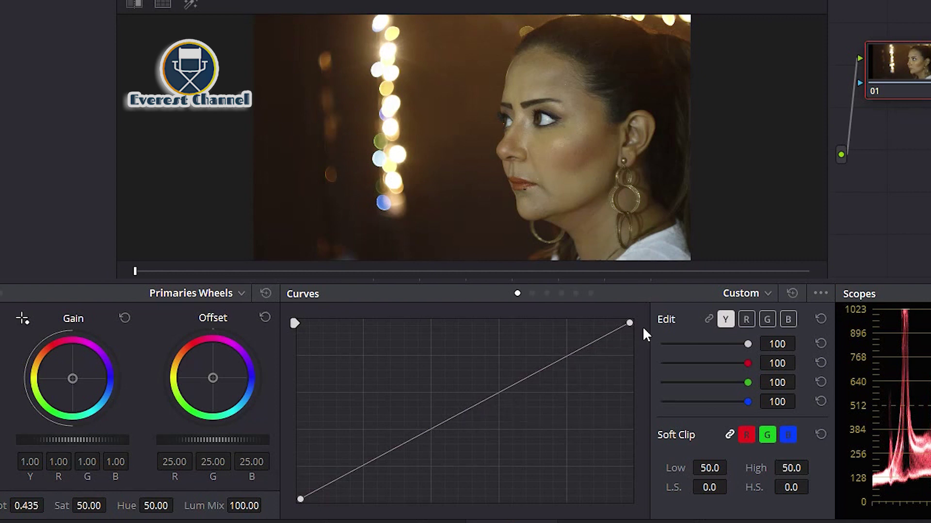
Step: Experiment with the luma curve's endpoints and control points, then reset it to a straight line
left_click(470, 406)
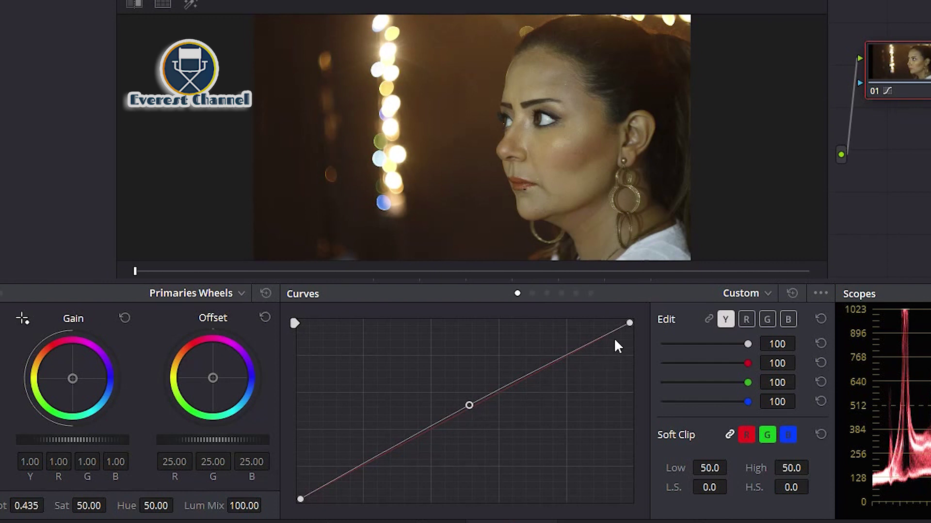
mouse_move(630, 323)
left_mouse_down()
mouse_move(579, 322)
mouse_move(629, 377)
left_mouse_up()
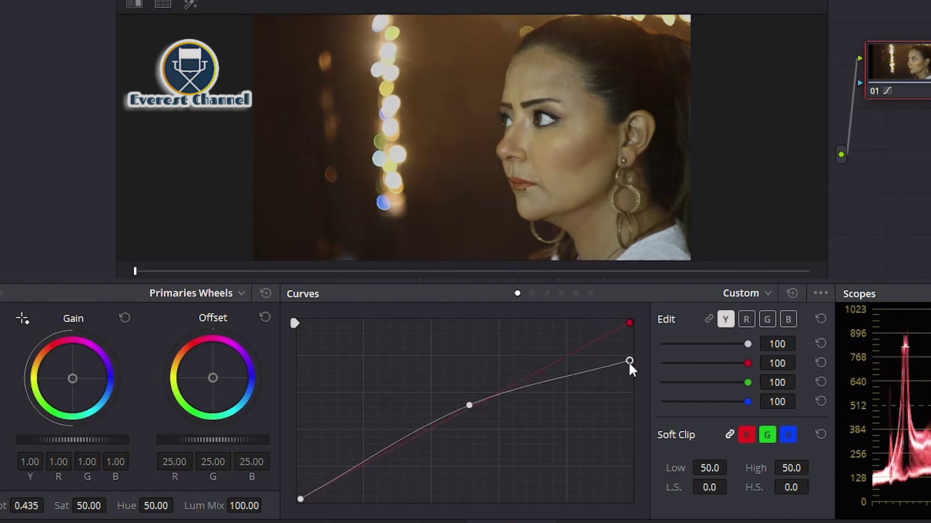
left_click_drag(629, 377, 629, 323)
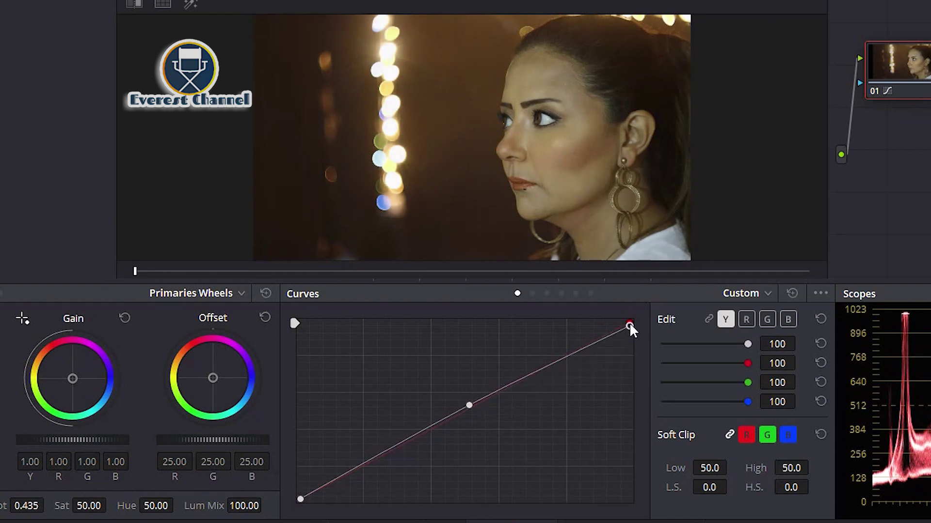
mouse_move(300, 499)
left_mouse_down()
mouse_move(333, 499)
mouse_move(294, 506)
left_mouse_up()
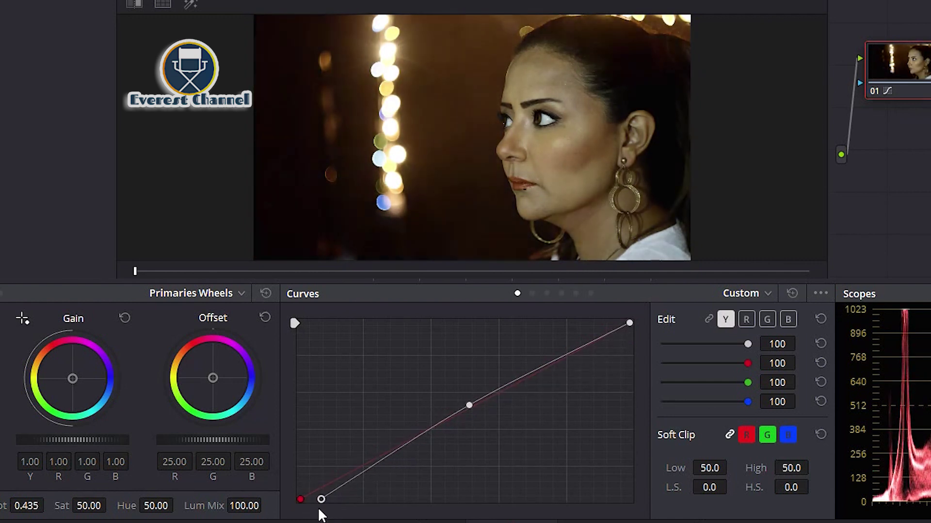
left_click(363, 459)
left_click(550, 364)
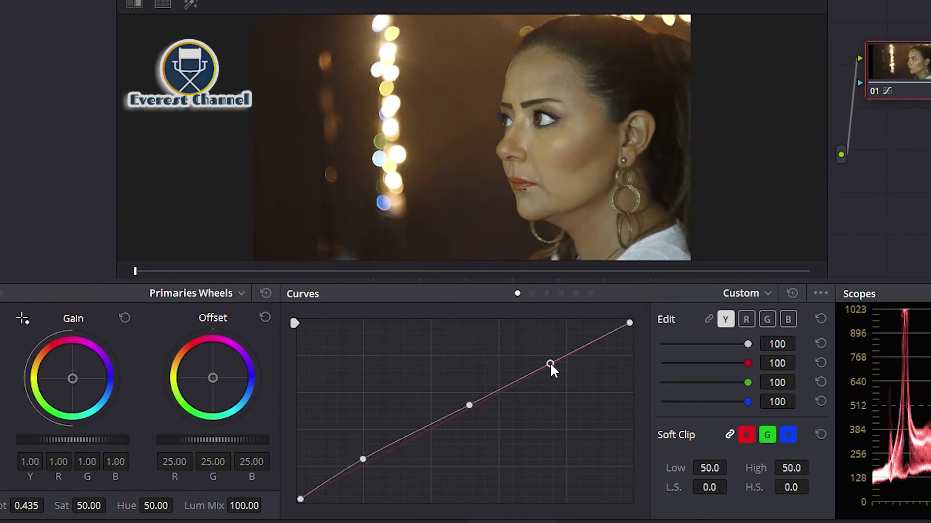
mouse_move(468, 406)
left_mouse_down()
mouse_move(471, 430)
mouse_move(459, 405)
left_mouse_up()
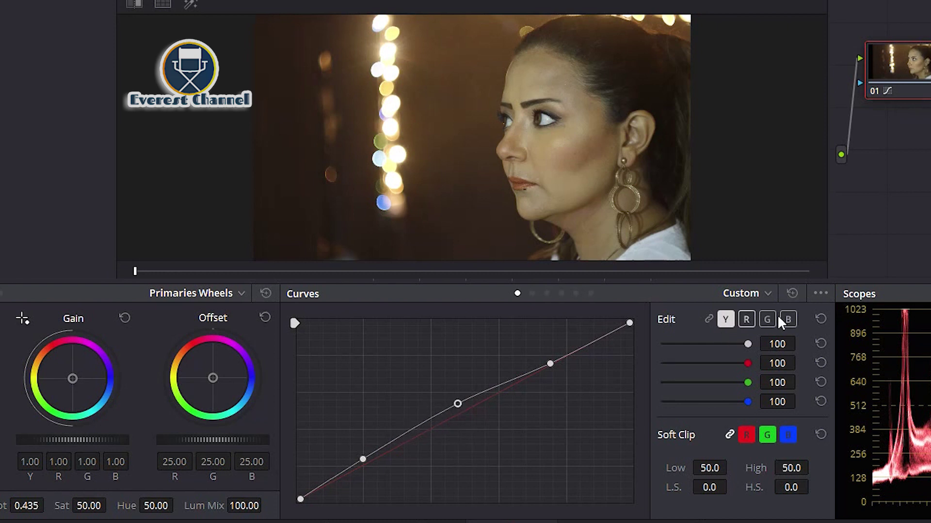
left_click(792, 293)
Step: Add a luma midpoint and lift it slightly to brighten the midtones
left_click(819, 293)
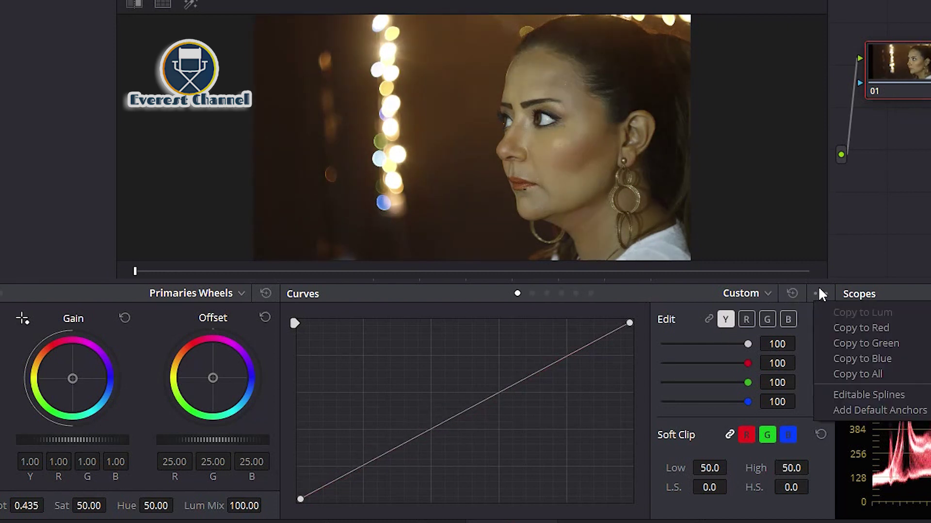
left_click(818, 292)
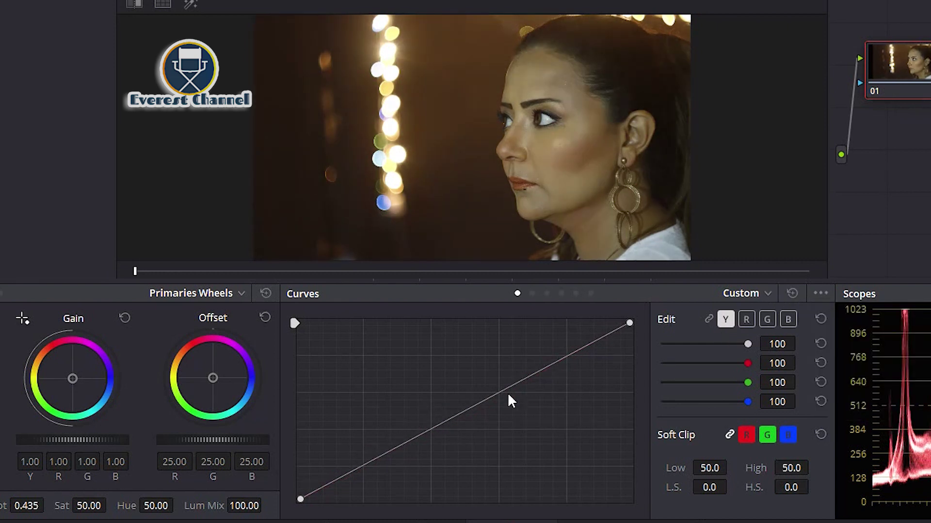
left_click(467, 406)
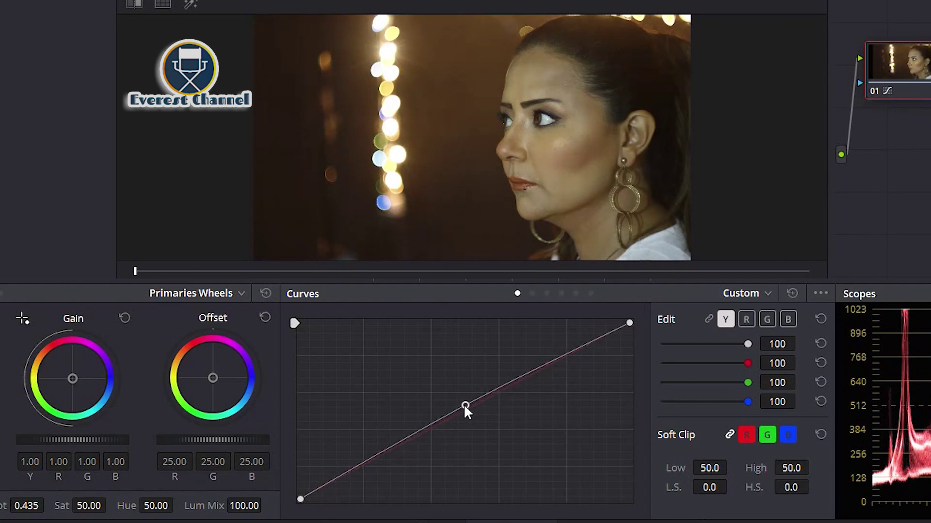
left_click_drag(463, 404, 461, 399)
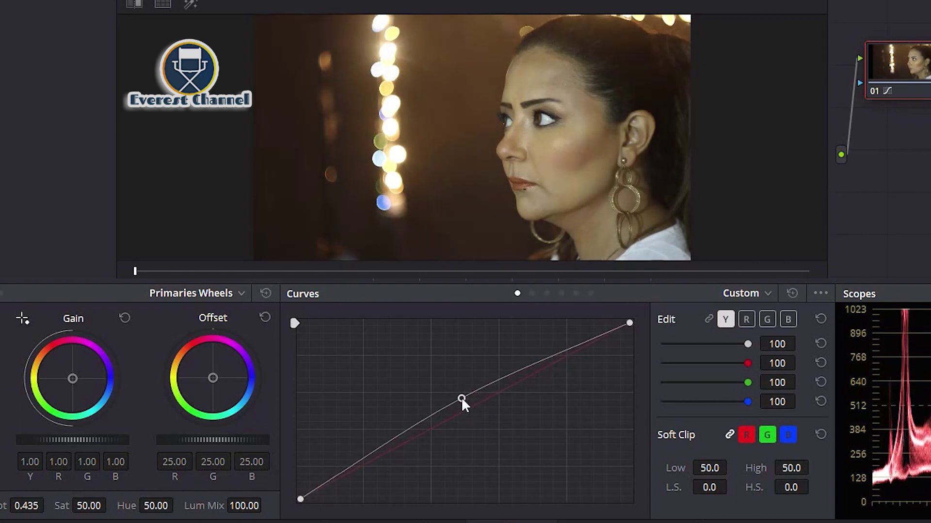
Step: Copy the lifted luma curve to the red channel, then to all channels
left_click(820, 294)
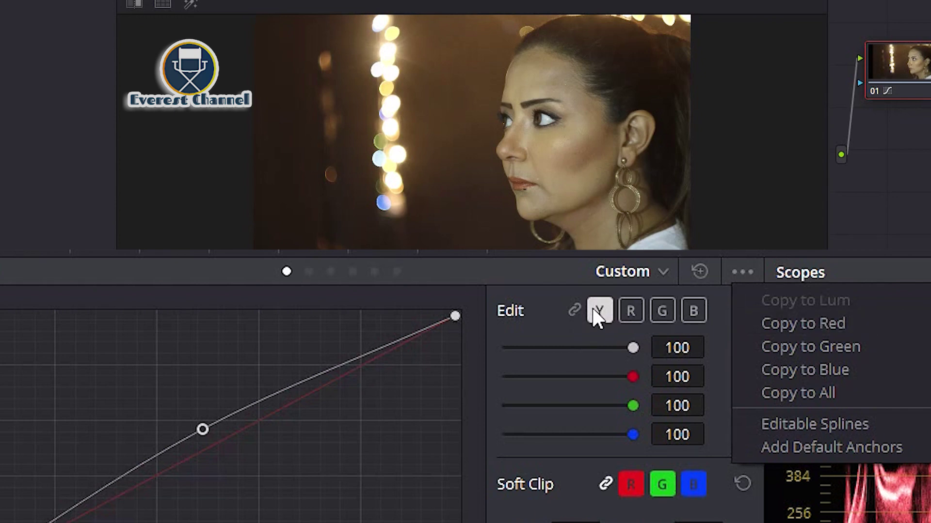
left_click(782, 322)
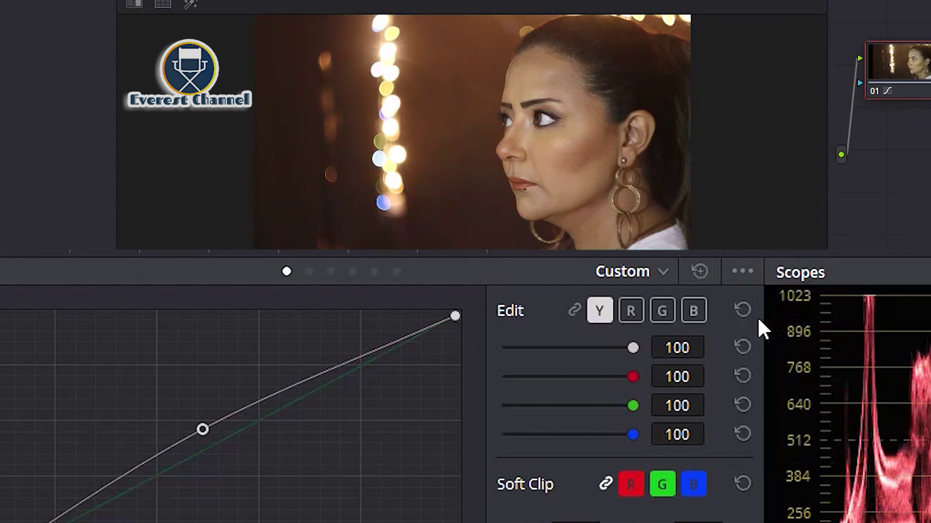
left_click(745, 320)
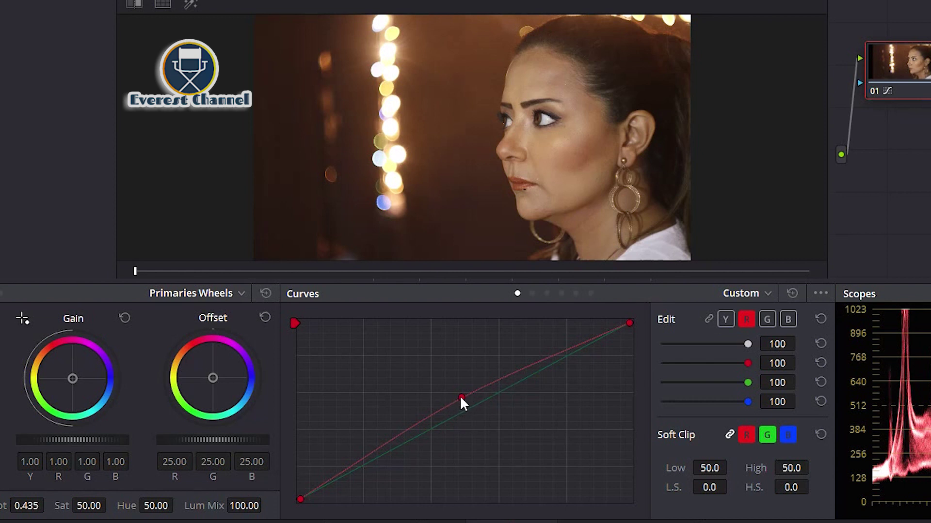
left_click(820, 293)
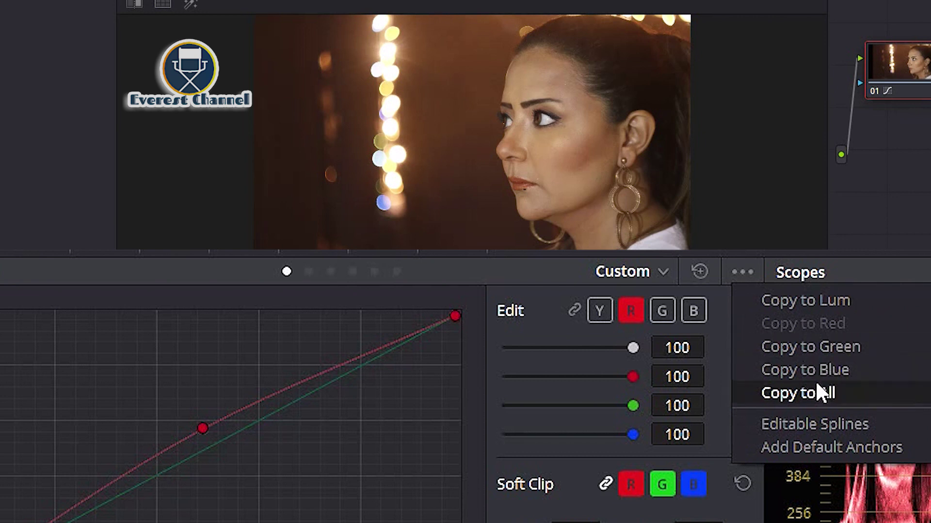
left_click(808, 392)
left_click(744, 272)
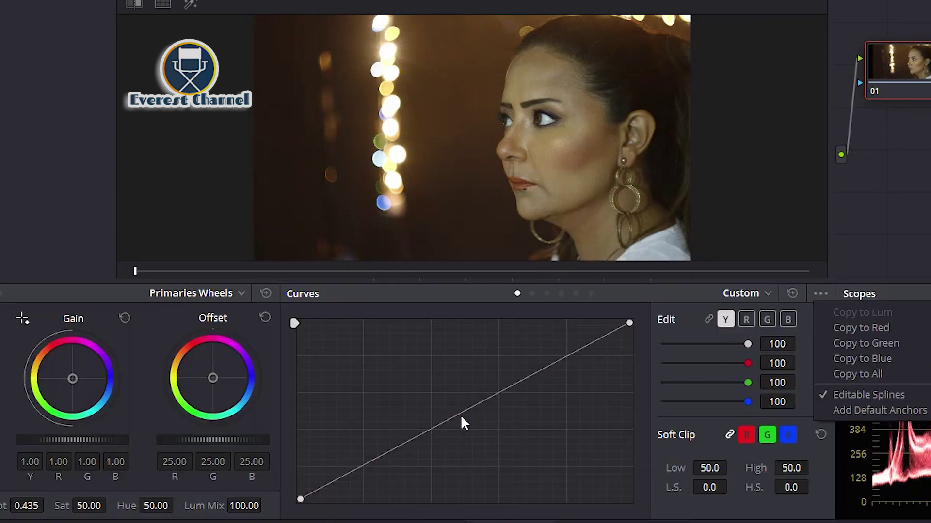
Step: Enable Editable Splines, reshape the centre point's Bezier handles, then reset the curve to straight
left_click(463, 412)
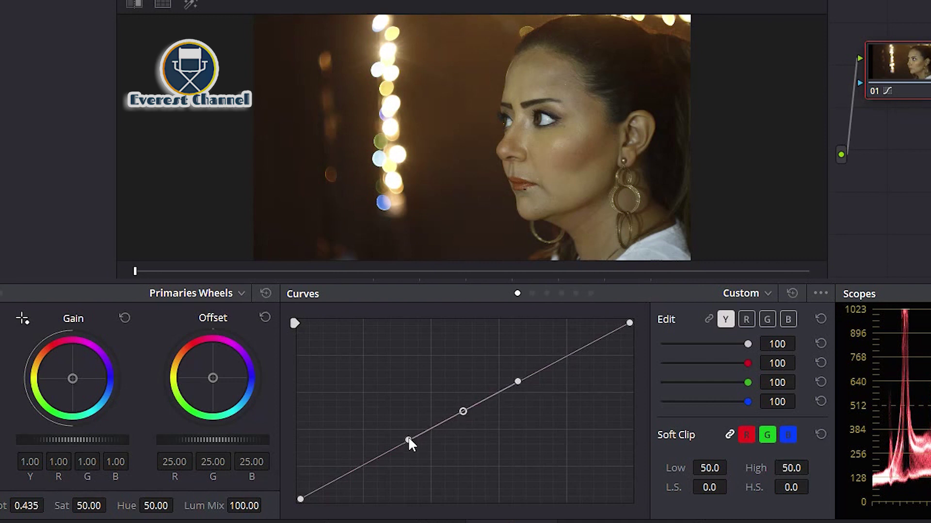
left_click_drag(407, 440, 423, 457)
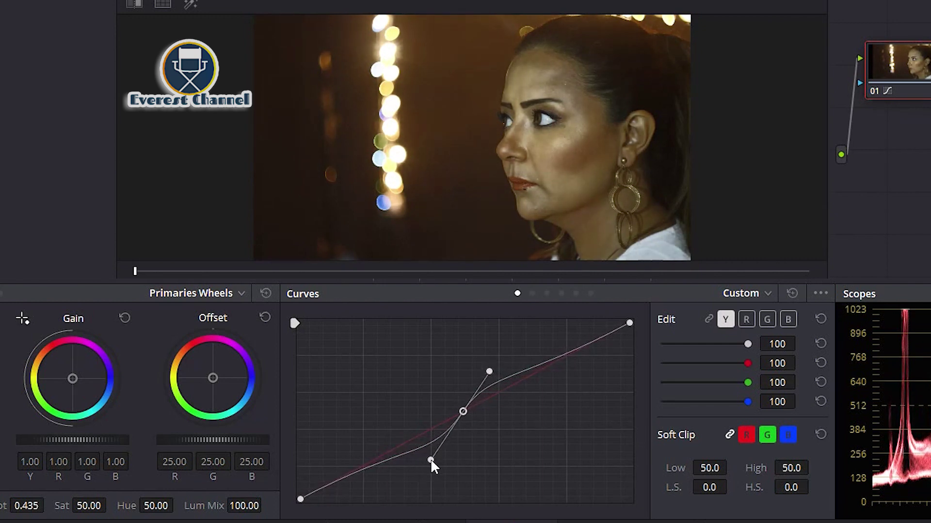
left_click_drag(423, 456, 405, 426)
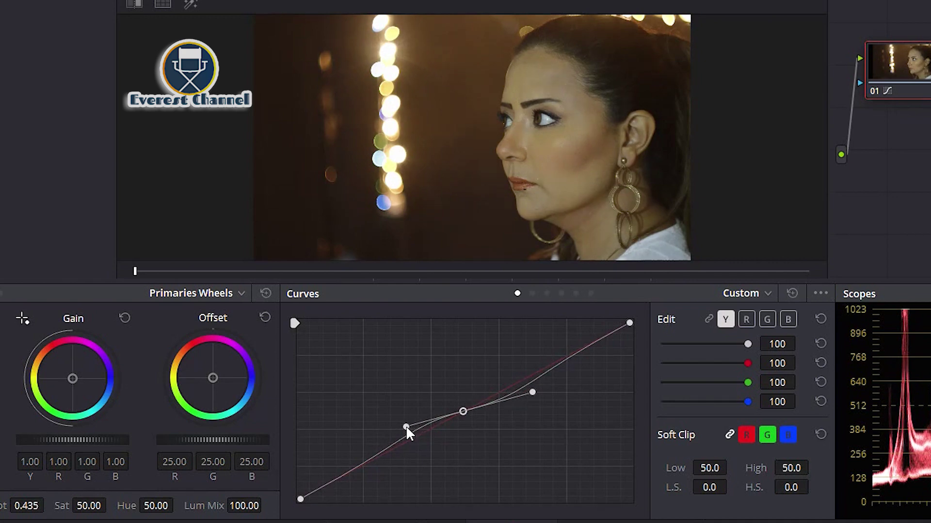
left_click_drag(406, 425, 405, 432)
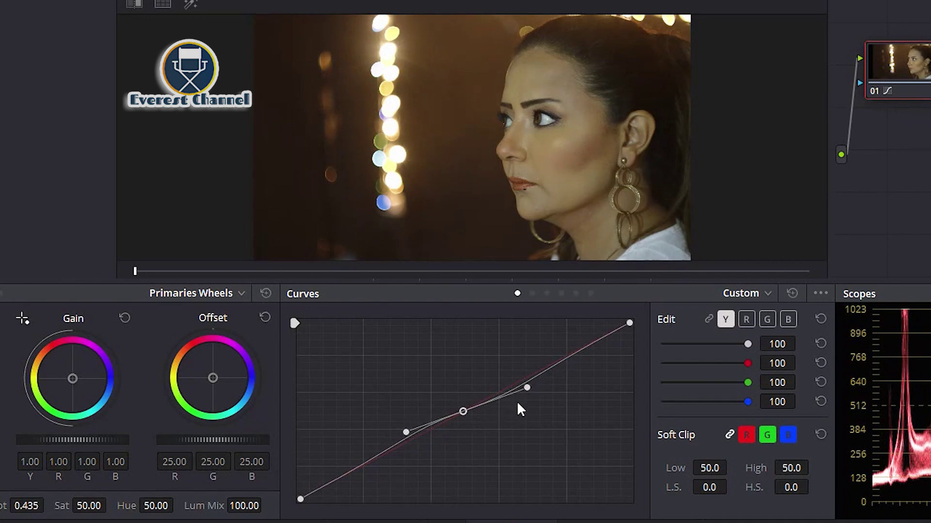
left_click(791, 293)
left_click(820, 293)
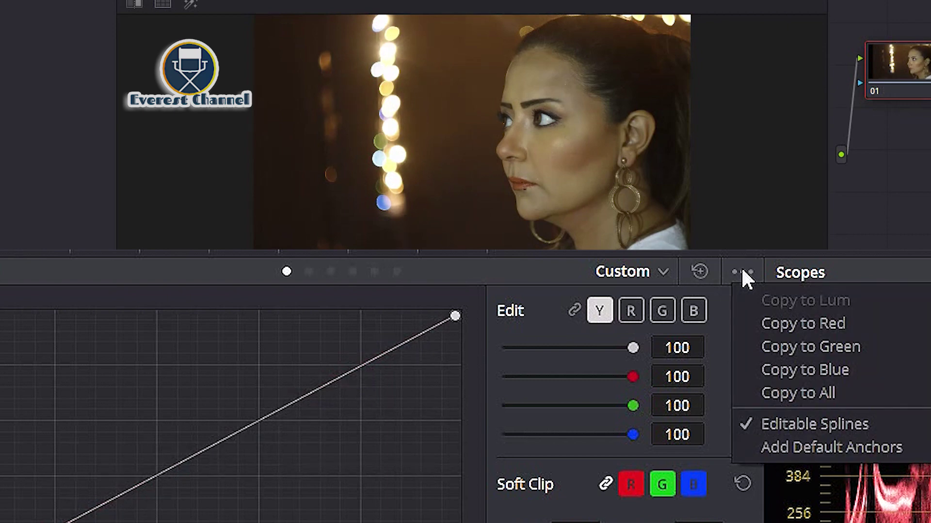
Step: Add default anchors to the Y curve and drag several anchors into a gentle midtone wave
left_click(810, 454)
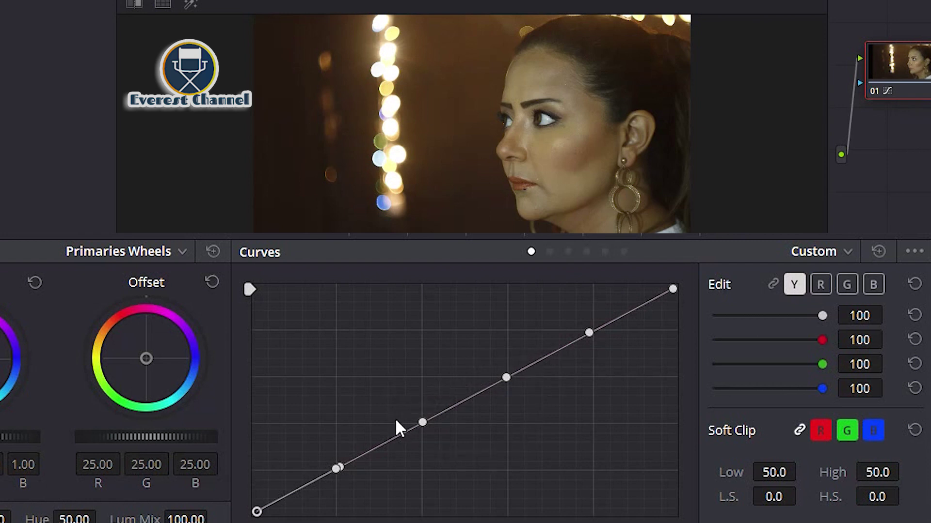
left_click_drag(421, 423, 413, 411)
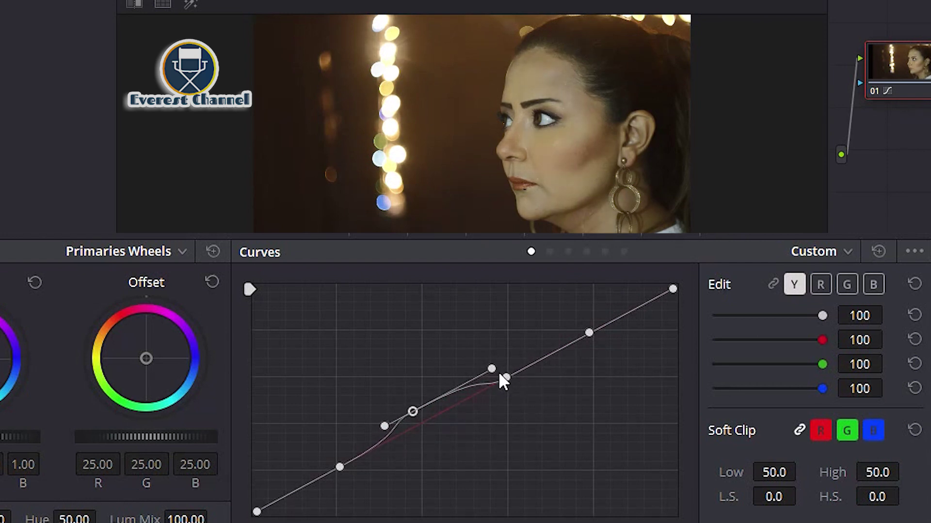
mouse_move(490, 368)
left_mouse_down()
mouse_move(481, 353)
mouse_move(490, 372)
mouse_move(493, 365)
mouse_move(503, 374)
left_mouse_up()
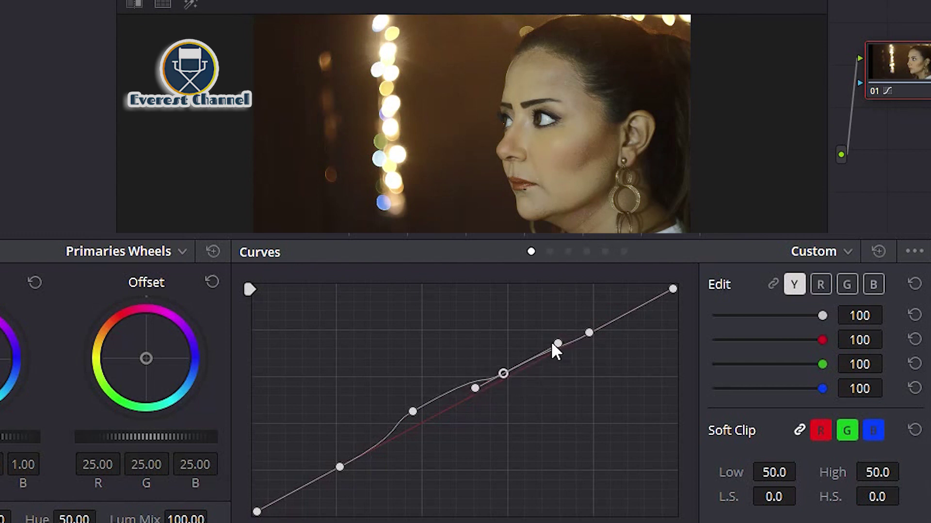
left_click_drag(505, 375, 509, 386)
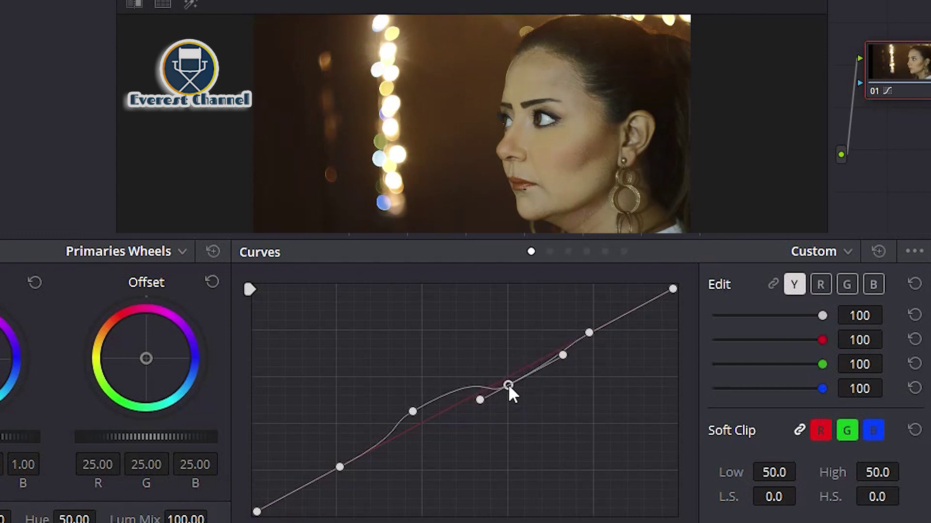
mouse_move(562, 356)
left_mouse_down()
mouse_move(577, 375)
mouse_move(559, 351)
left_mouse_up()
Step: Show the RGB Parade scope, adjust Soft Clip Low and High, then unlink Soft Clip to red only
key("ctrl+shift+w")
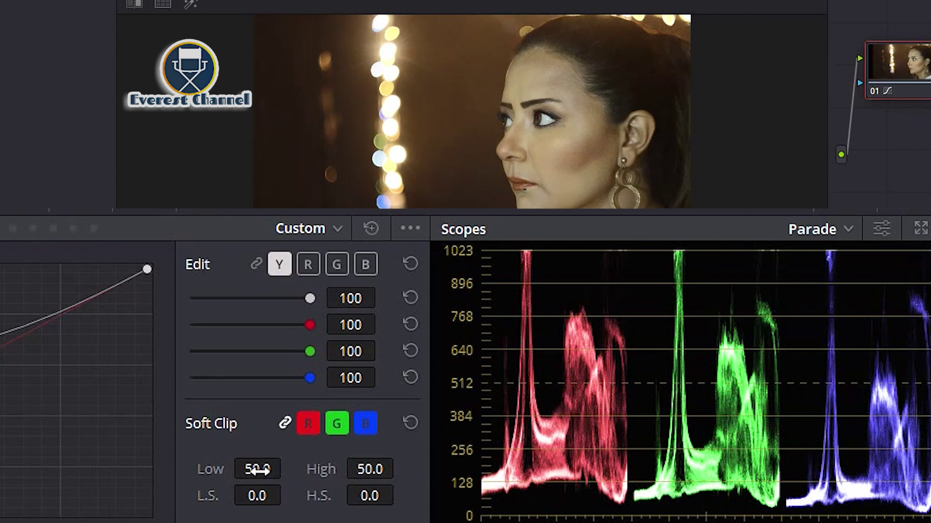
left_click_drag(257, 471, 290, 468)
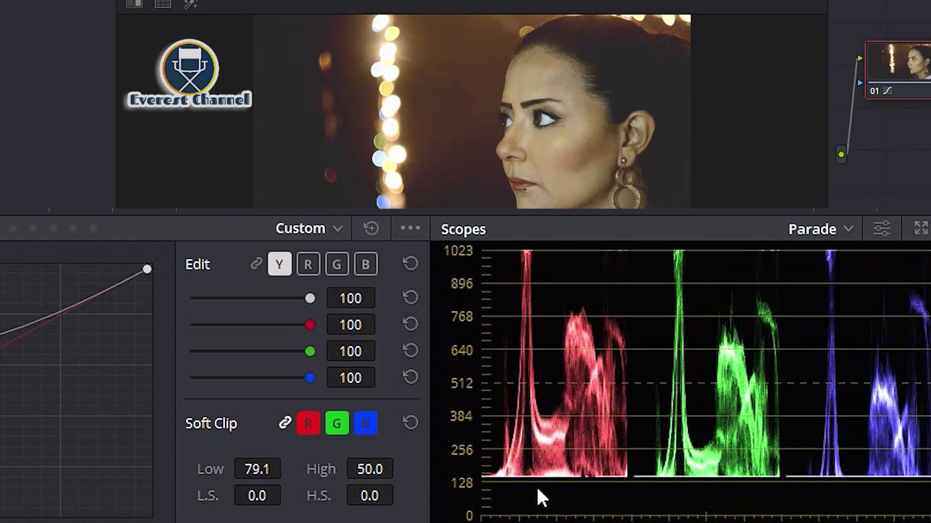
left_click_drag(281, 478, 228, 469)
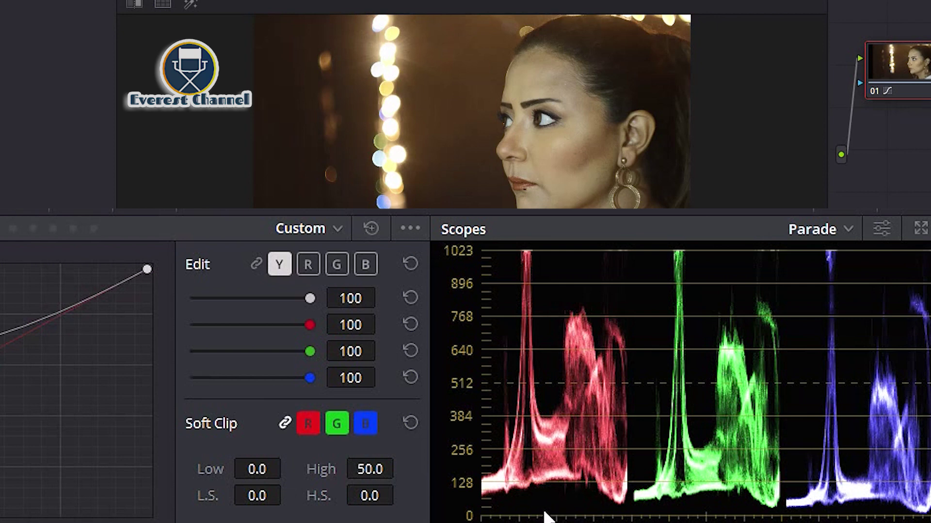
mouse_move(368, 468)
left_mouse_down()
mouse_move(393, 468)
mouse_move(356, 469)
mouse_move(507, 329)
left_mouse_up()
mouse_move(367, 476)
left_mouse_down()
mouse_move(348, 476)
mouse_move(388, 469)
mouse_move(373, 469)
left_mouse_up()
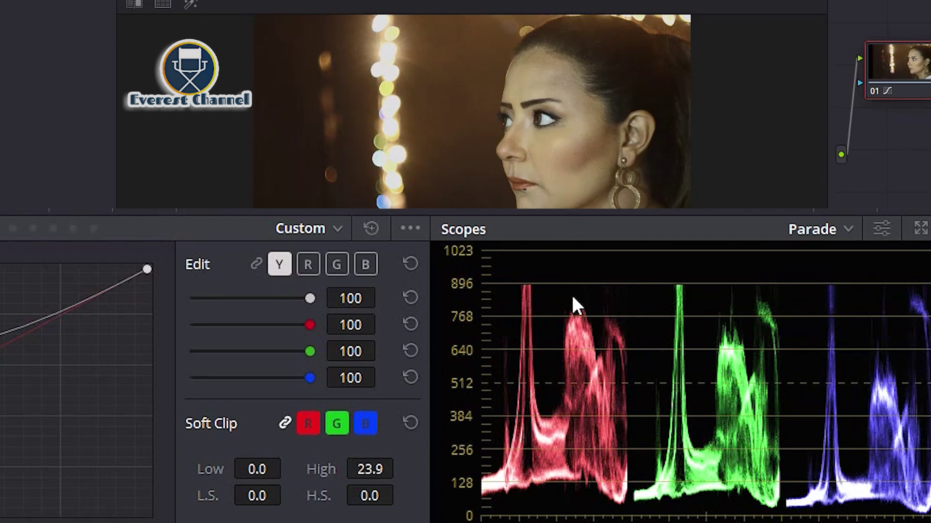
left_click(307, 424)
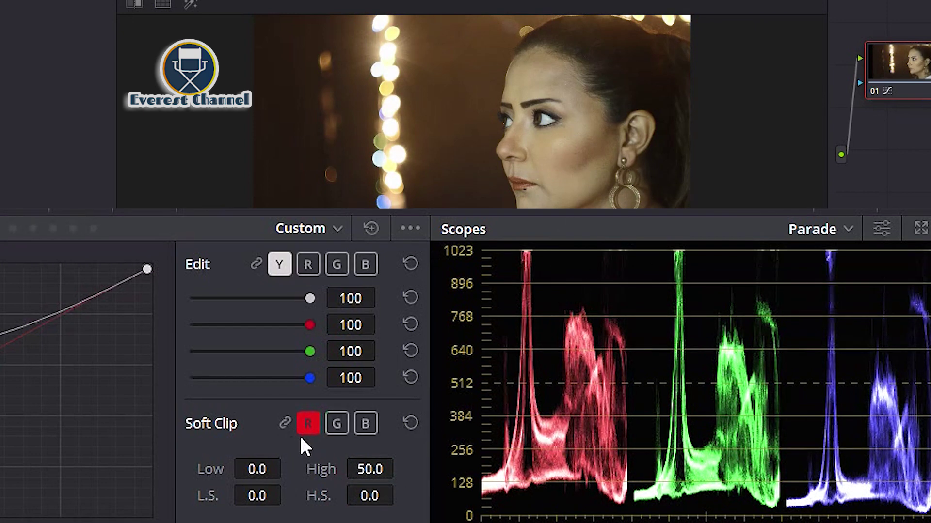
Step: Try higher red Soft Clip Low values, enter 50, and reset Low by double-clicking it
left_click_drag(258, 469, 453, 460)
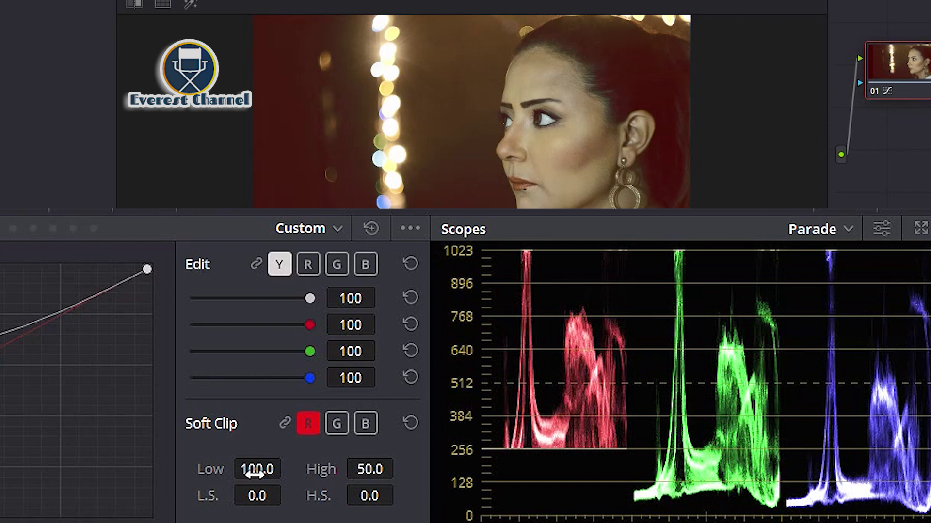
left_click(256, 474)
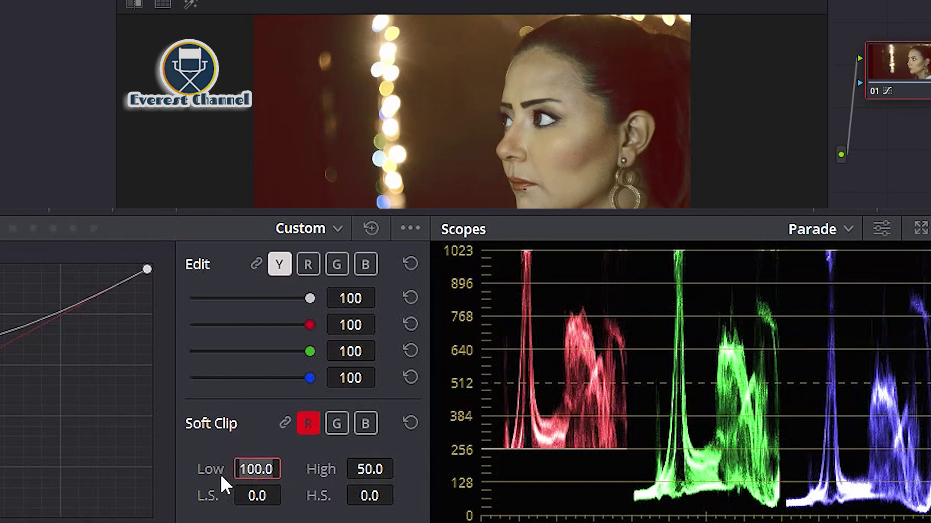
type("50")
key("Return")
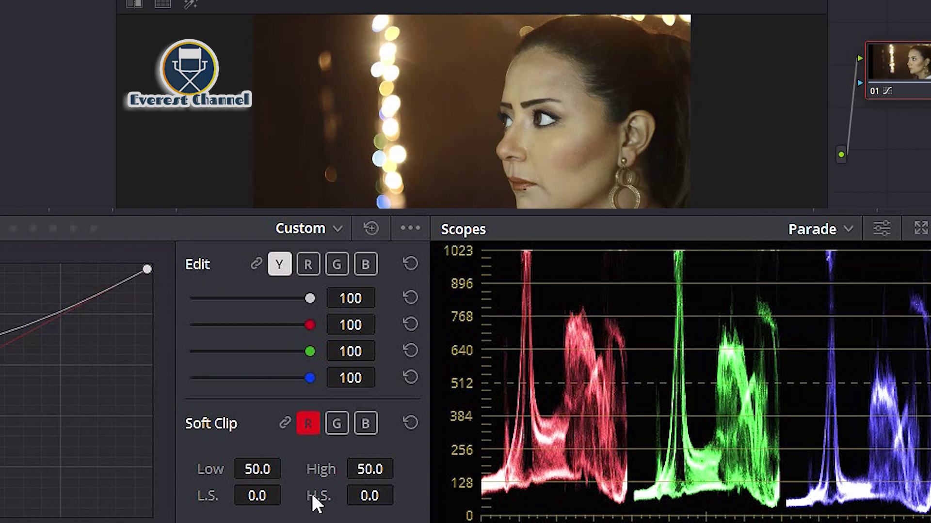
mouse_move(243, 468)
left_mouse_down()
mouse_move(288, 468)
mouse_move(212, 471)
left_mouse_up()
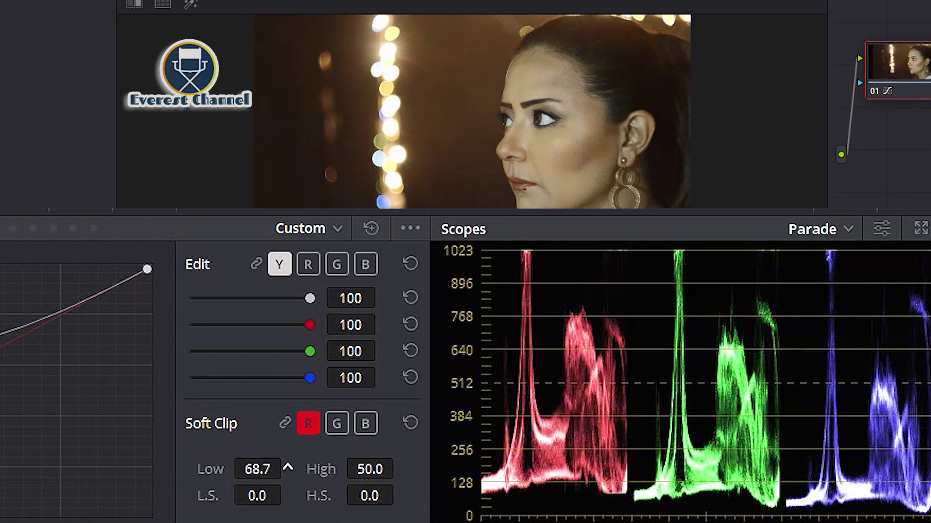
double_click(211, 469)
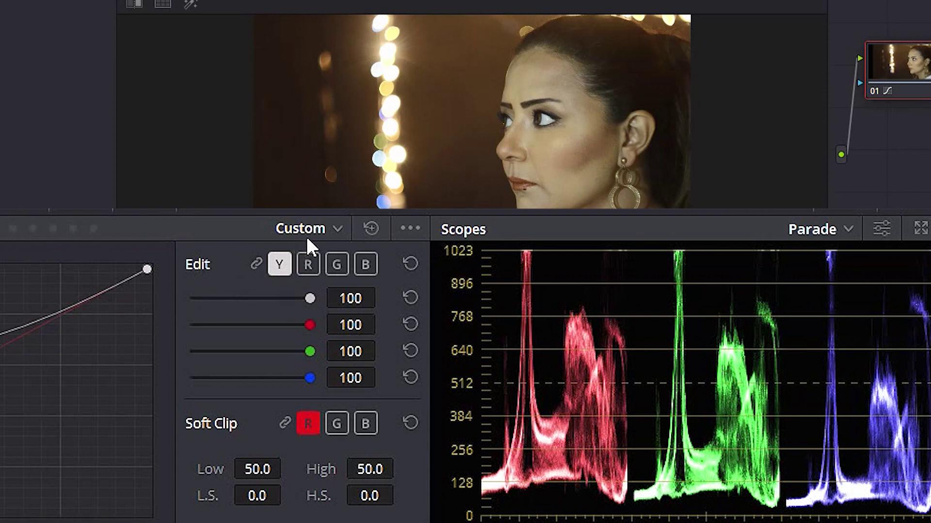
left_click(316, 224)
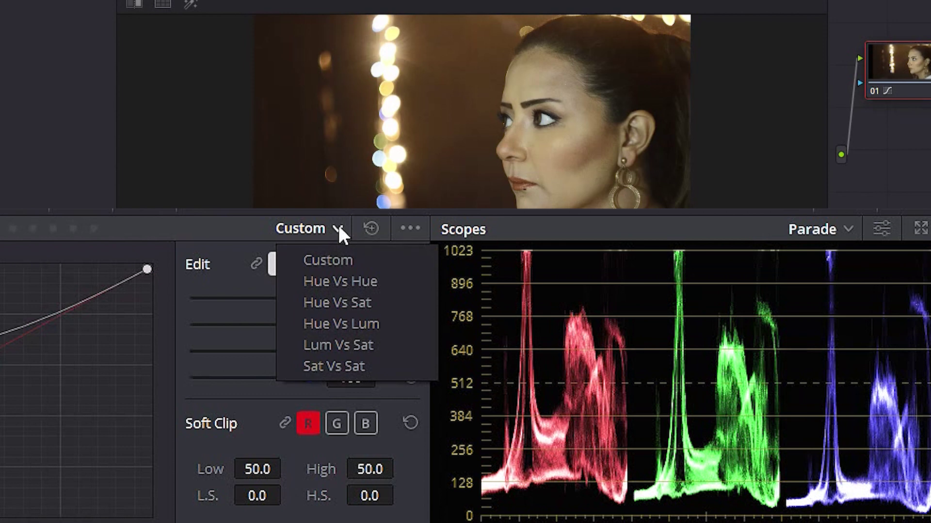
left_click(186, 222)
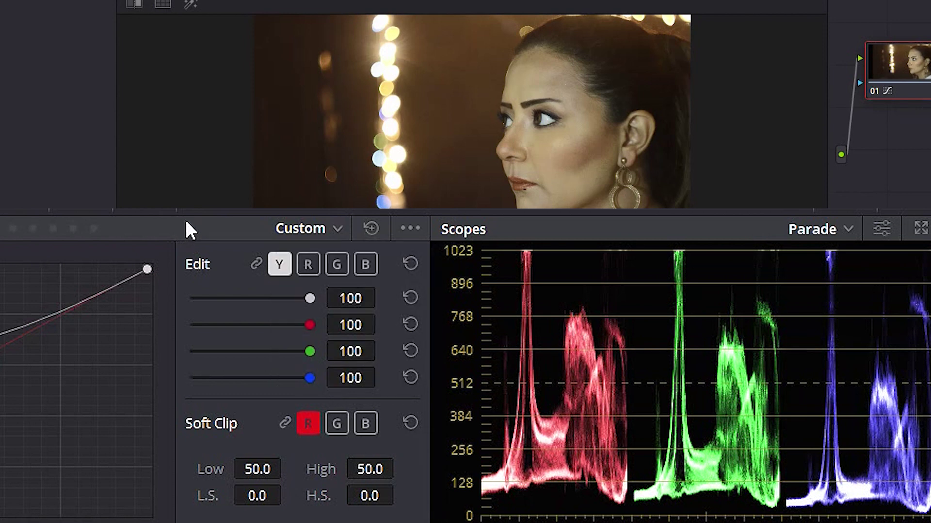